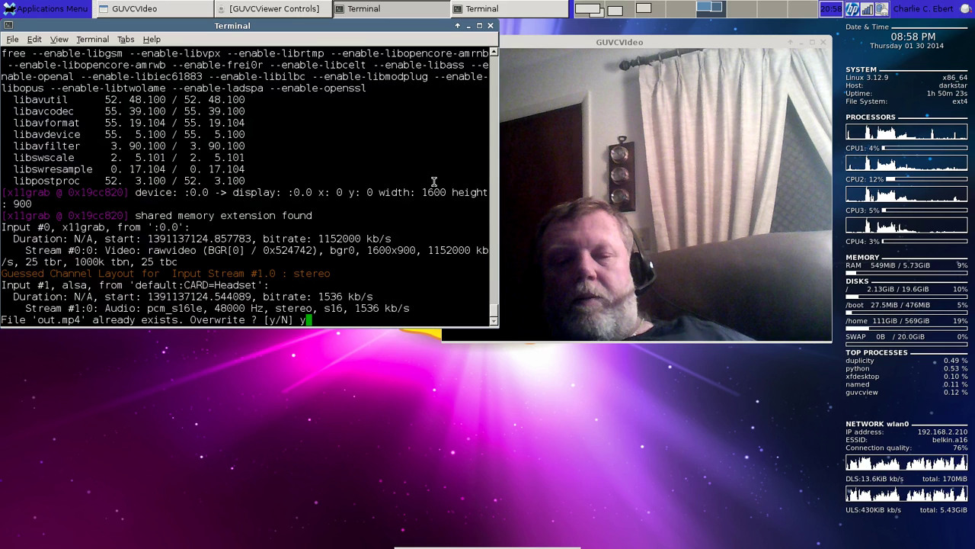
Step: Confirm overwriting out.mp4 to start the ffmpeg recording, then minimize that terminal
key("Return")
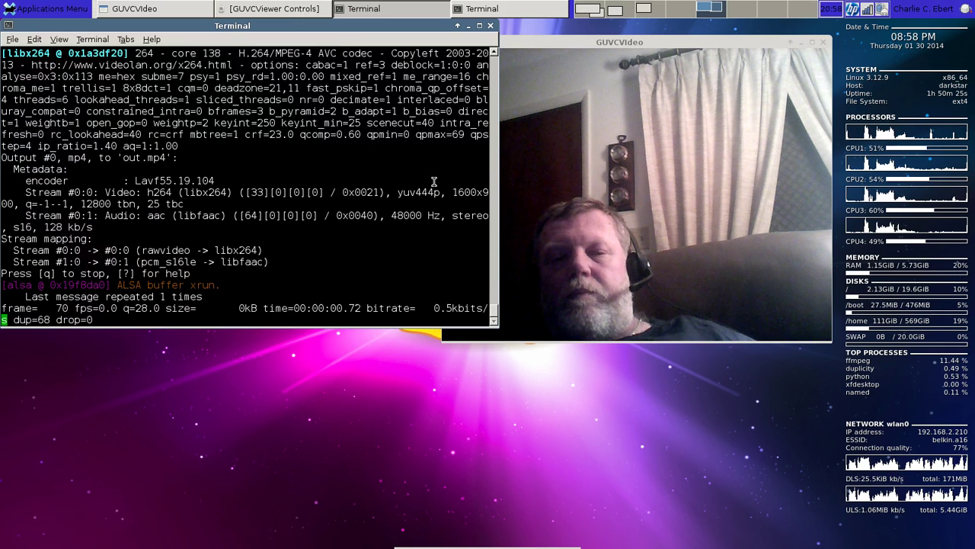
left_click(468, 26)
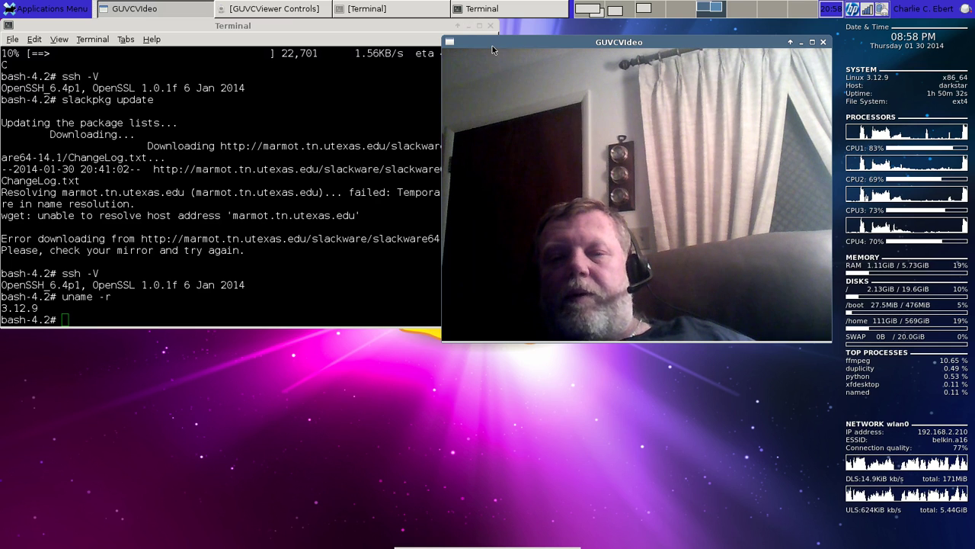
Step: Move the GUVCVideo window to the lower middle, set it Always on Visible Workspace, and change workspace
left_click_drag(493, 46, 489, 220)
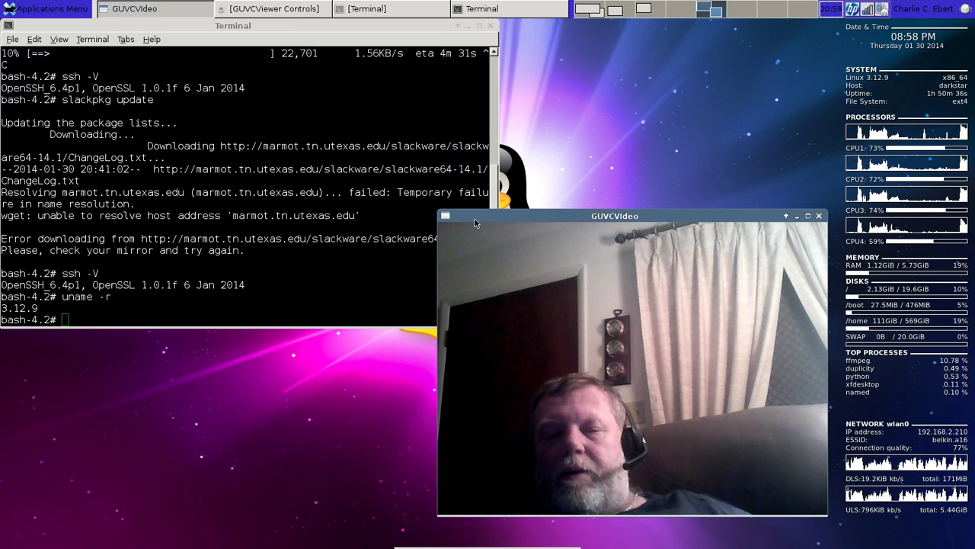
right_click(474, 220)
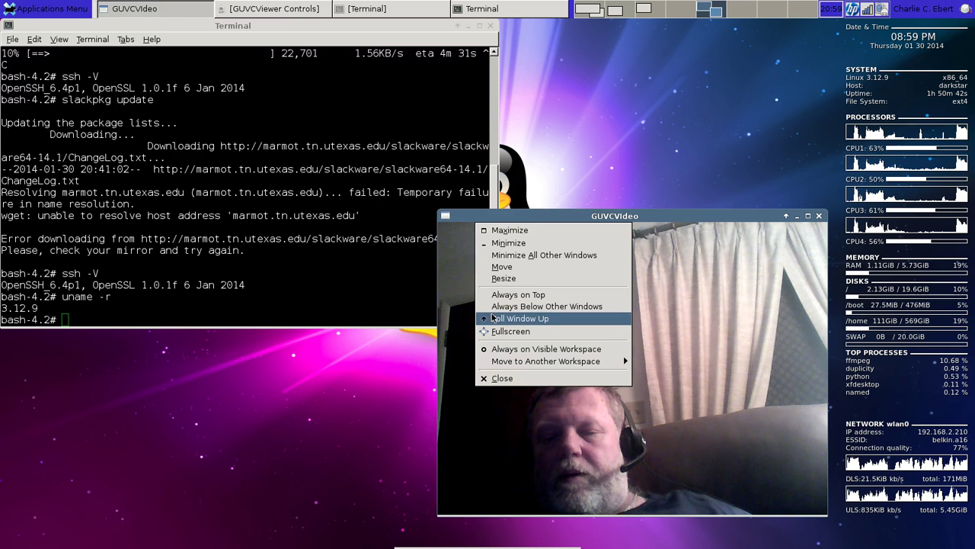
left_click(466, 303)
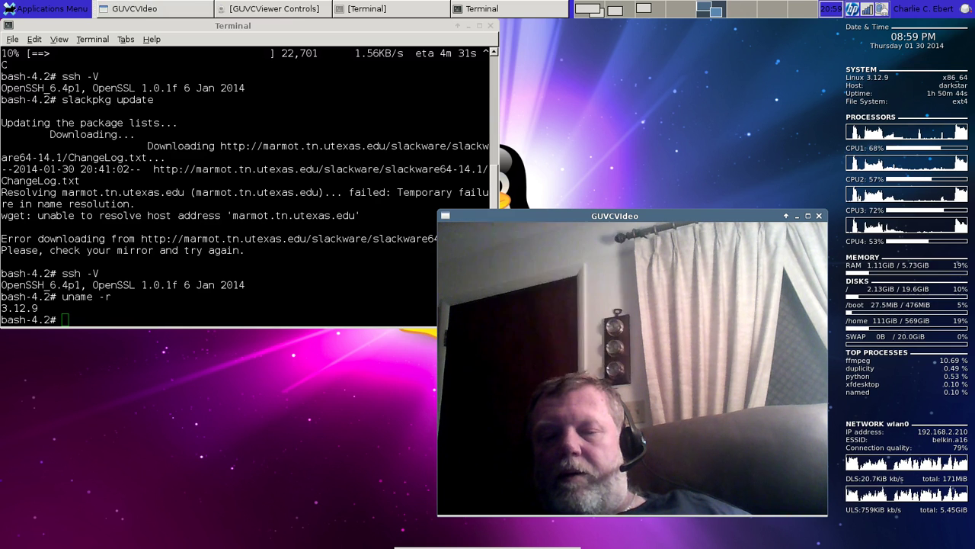
left_click(680, 5)
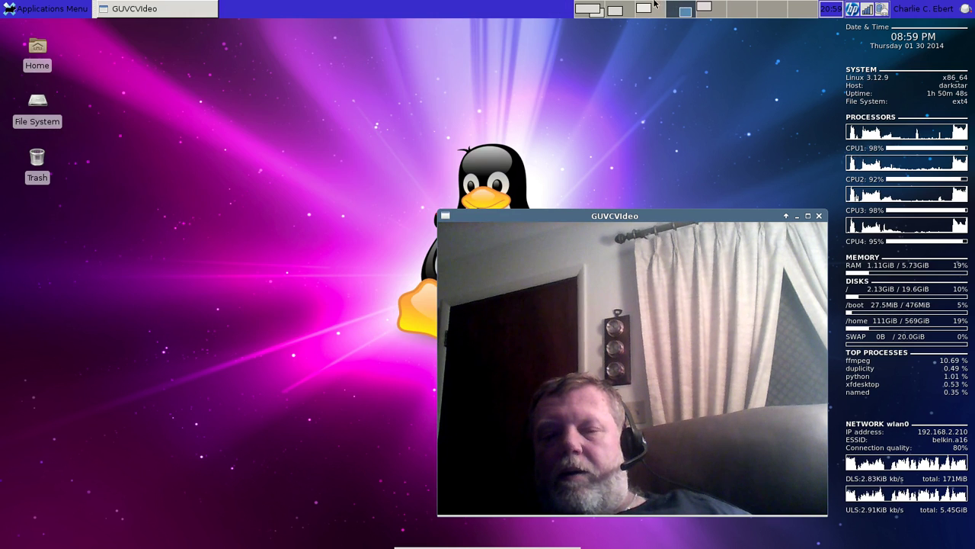
Step: Go to the mtp-listing terminal's workspace and shift the webcam window slightly left in front
left_click(654, 6)
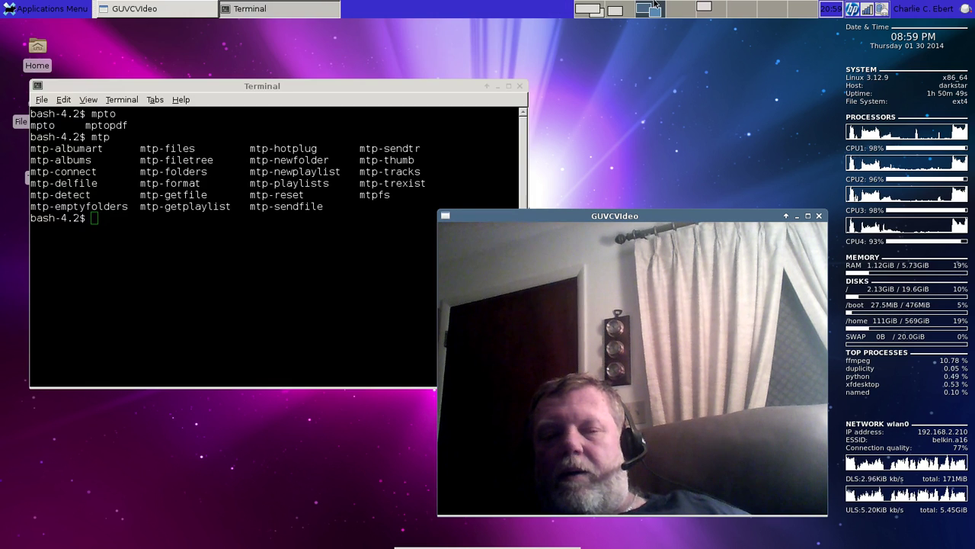
left_click(452, 117)
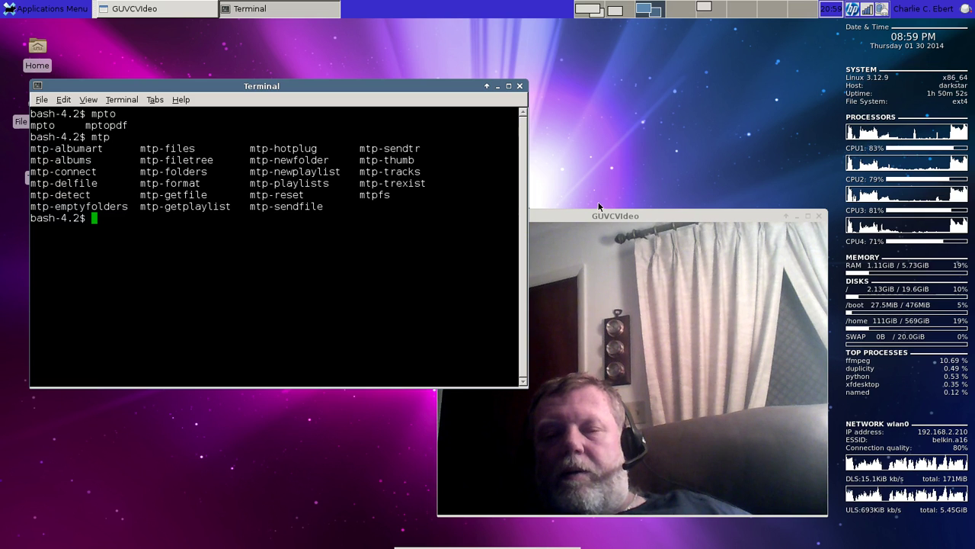
left_click_drag(602, 216, 511, 216)
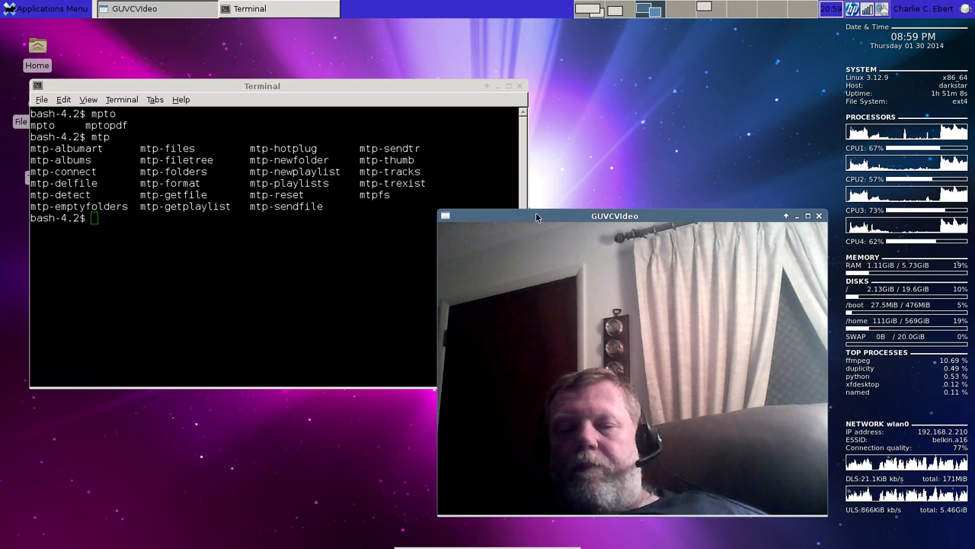
Step: Resize the webcam window smaller and place it upper right beside the system monitor
left_click_drag(535, 214, 525, 47)
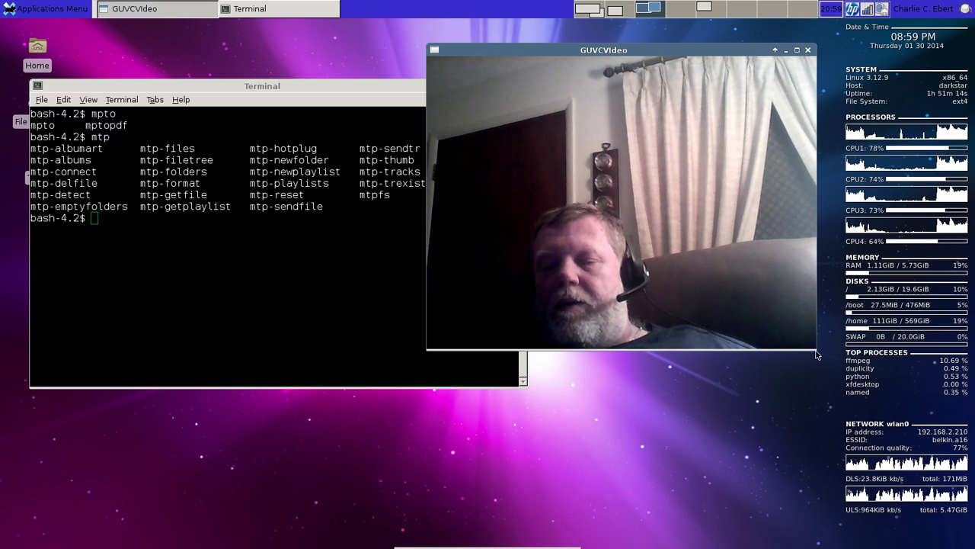
left_click_drag(812, 344, 639, 242)
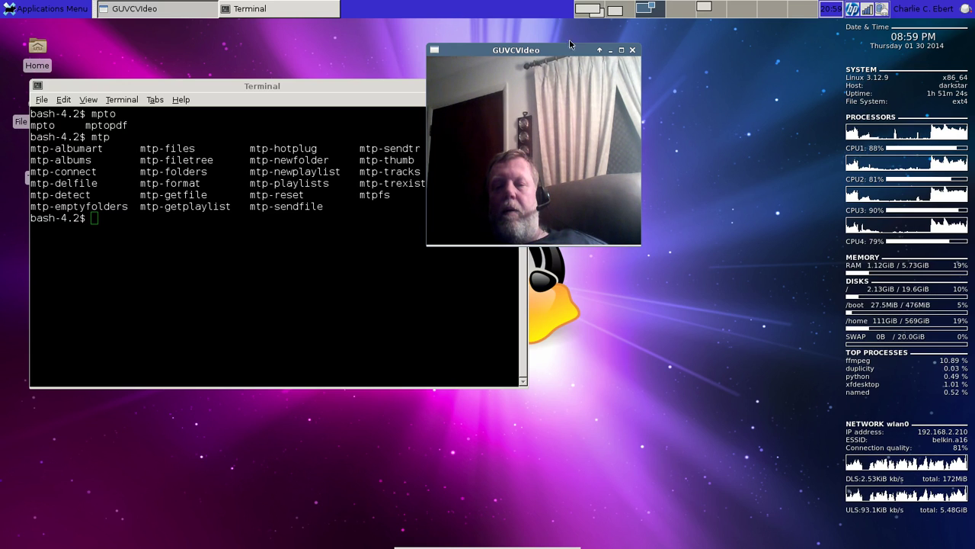
left_click_drag(569, 48, 755, 33)
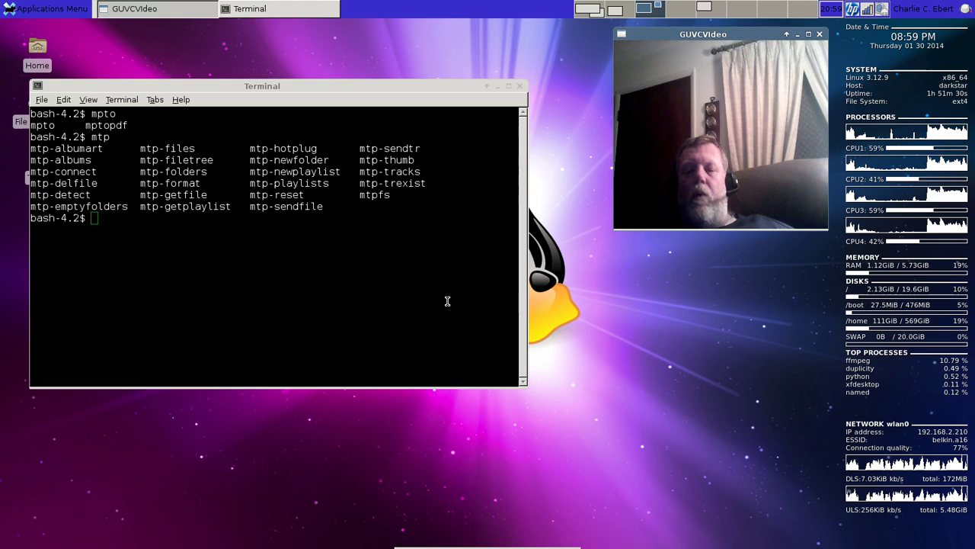
Step: Run whoami and uname -r in the terminal, showing kernel release 3.12.9
left_click(416, 300)
type("ffmpeg -V")
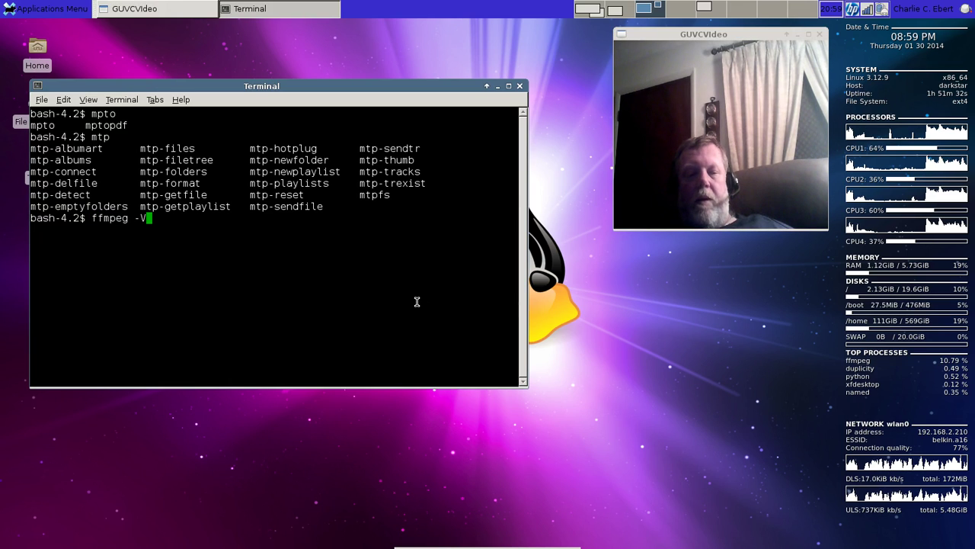
key("Up")
key("Up")
key("Up")
key("Up")
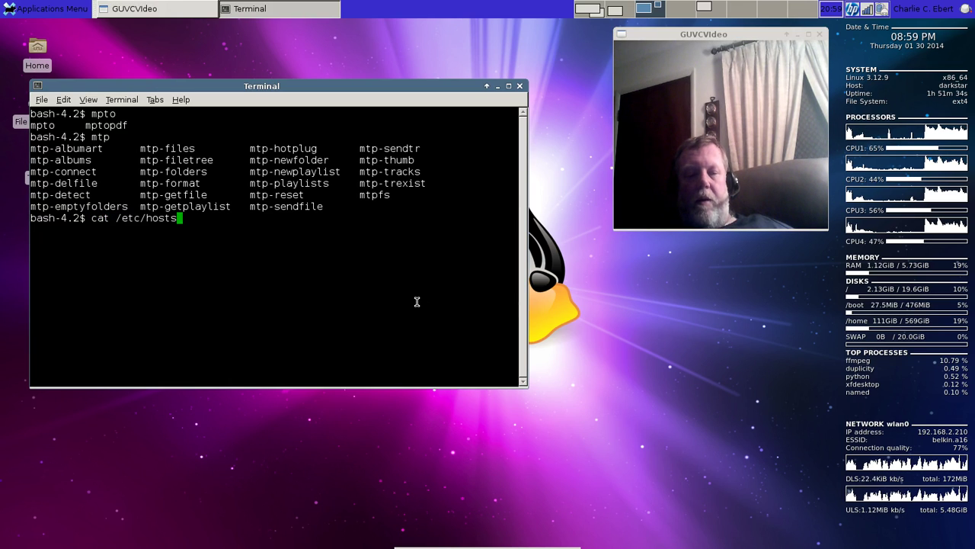
key("BackSpace")
key("BackSpace")
key("BackSpace")
key("BackSpace")
key("BackSpace")
key("BackSpace")
key("BackSpace")
key("BackSpace")
key("BackSpace")
key("BackSpace")
key("BackSpace")
key("BackSpace")
key("BackSpace")
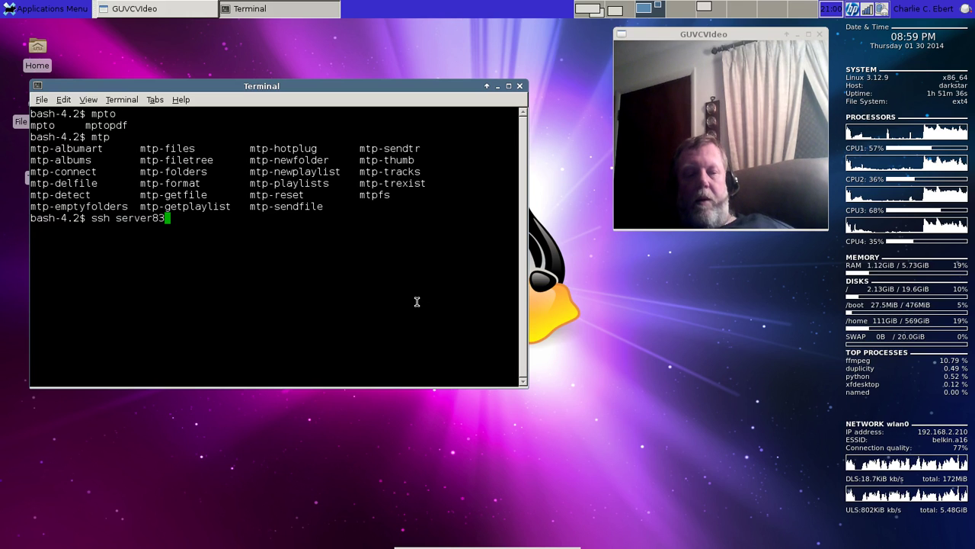
type("whoami")
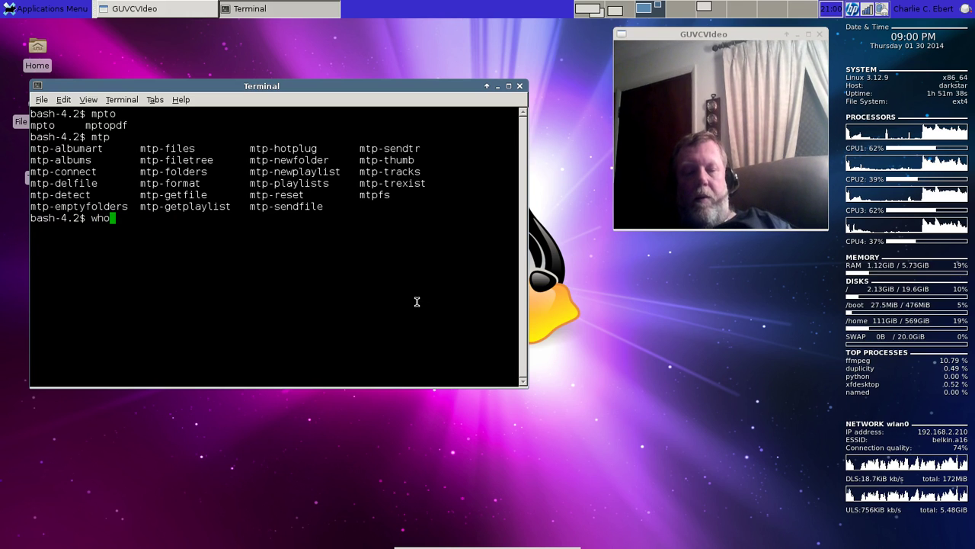
key("Return")
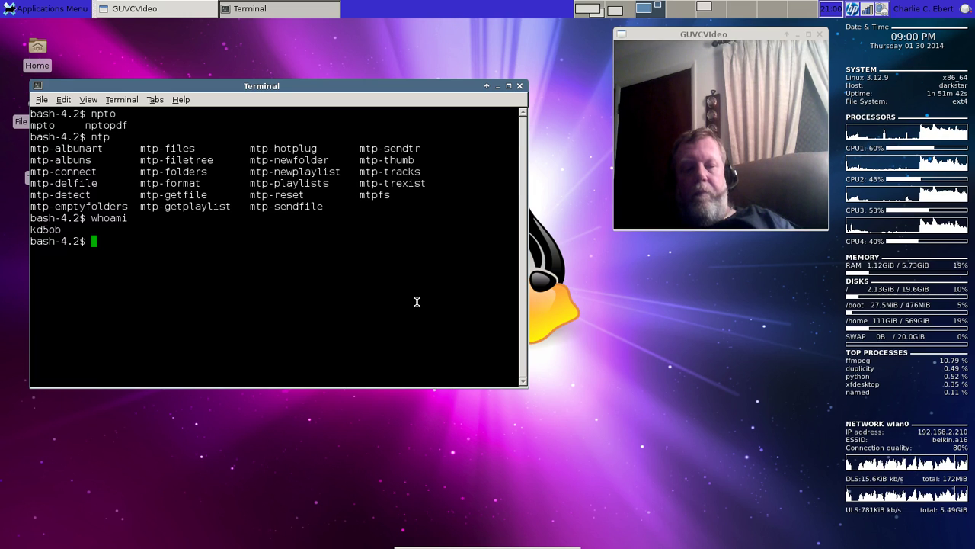
type("uname -r")
key("Return")
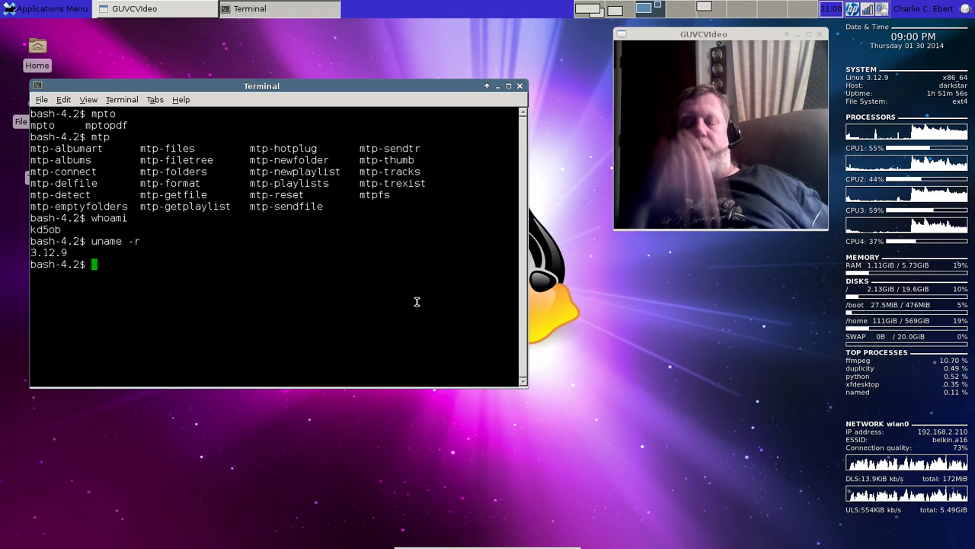
Step: Cycle through the duplicity and rTorrent workspaces, ending on the version-check terminal's workspace
left_click(619, 7)
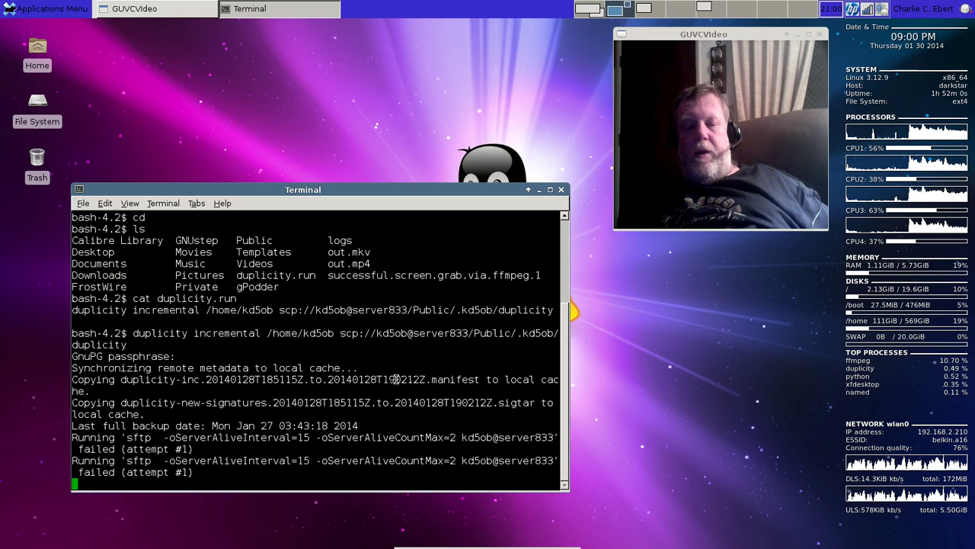
left_click(592, 6)
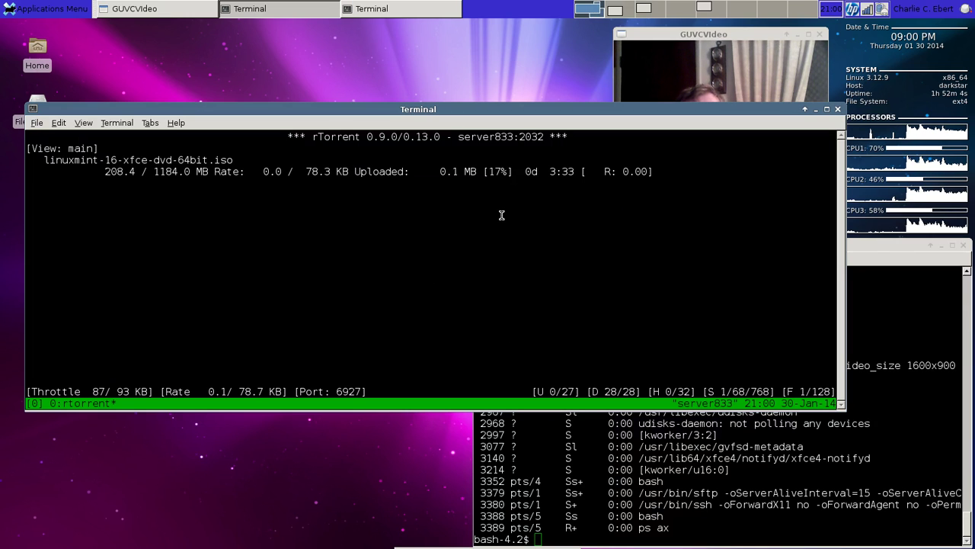
left_click(658, 7)
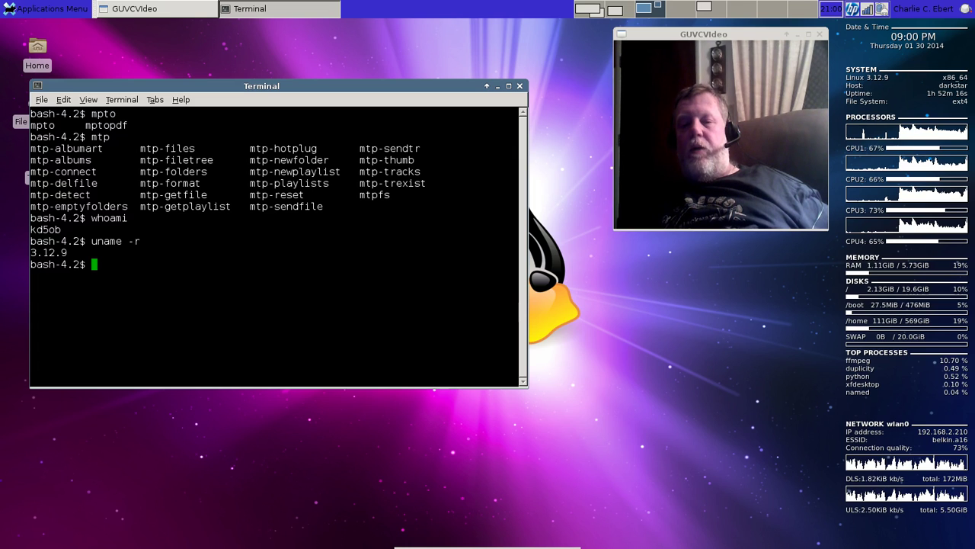
Step: On an empty workspace, set slack-water2-1920x1080.jpg as the wallpaper through Desktop Settings
left_click(744, 11)
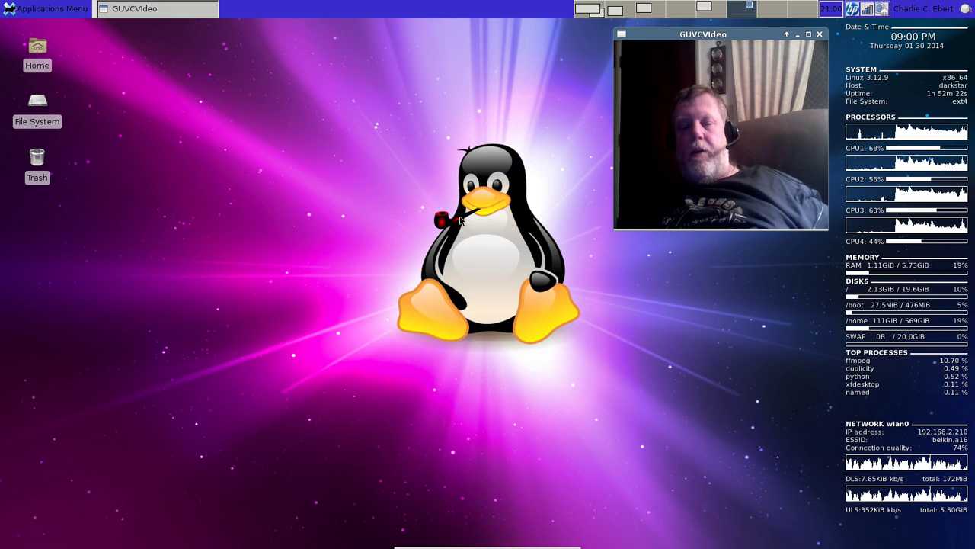
right_click(286, 96)
left_click(318, 225)
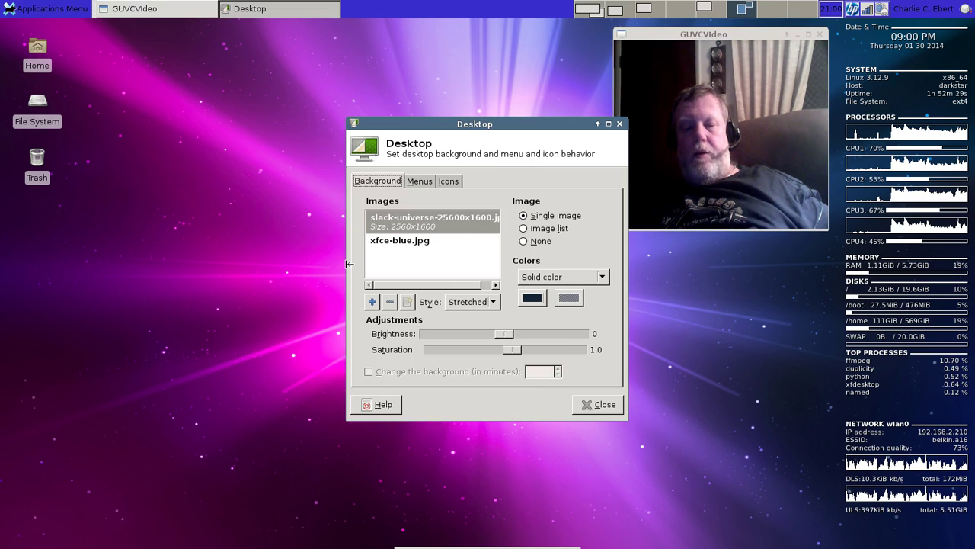
left_click(372, 302)
left_click(381, 296)
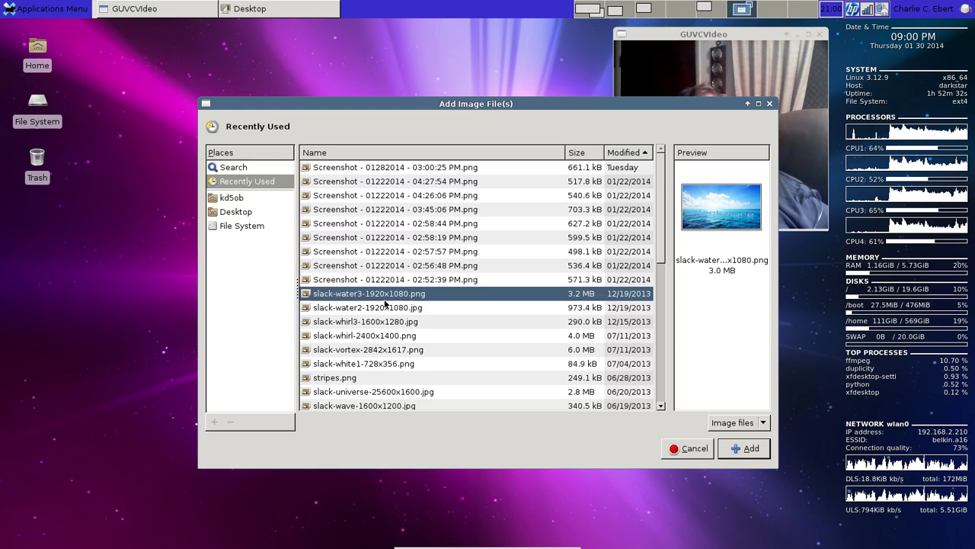
left_click(385, 303)
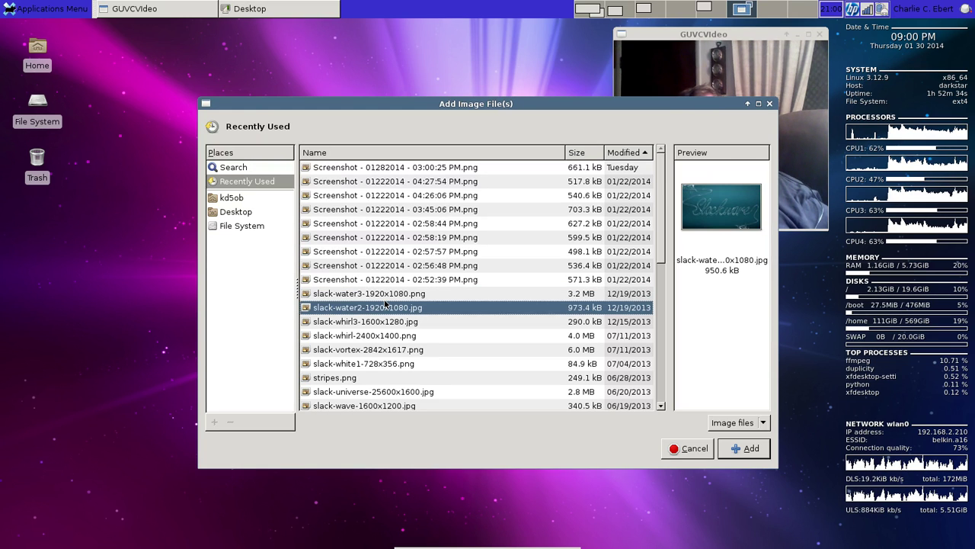
double_click(384, 303)
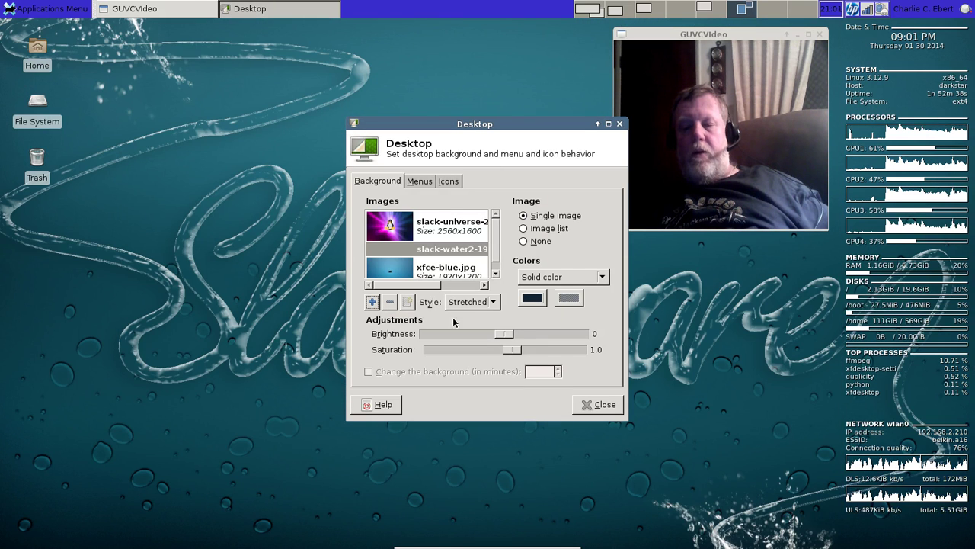
left_click(599, 404)
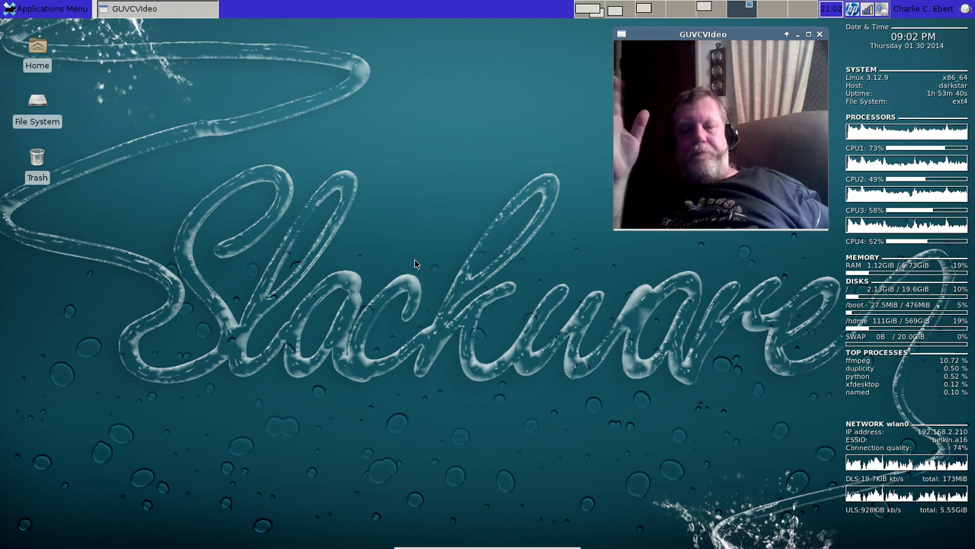
Step: Browse the Applications Menu, viewing the Accessories and Games categories
left_click(63, 14)
mouse_move(57, 124)
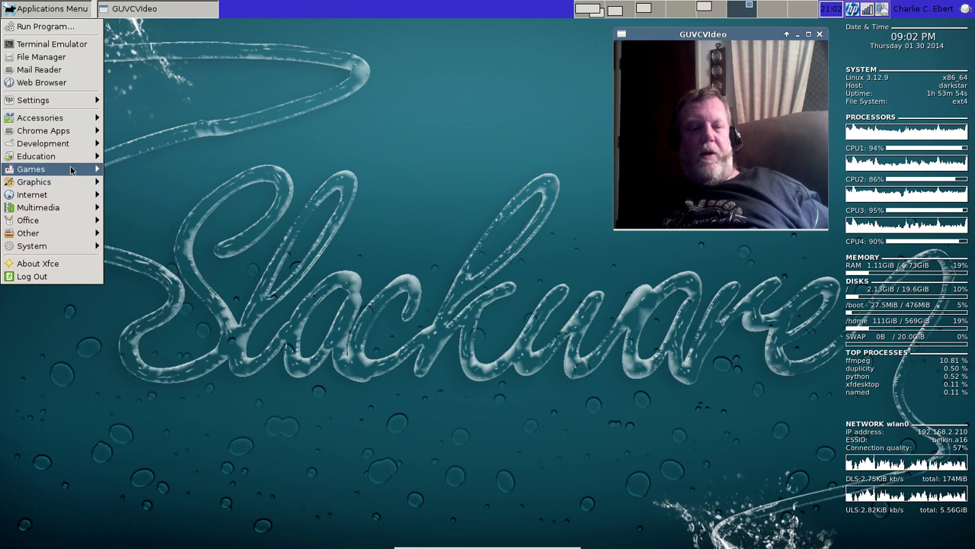
mouse_move(71, 170)
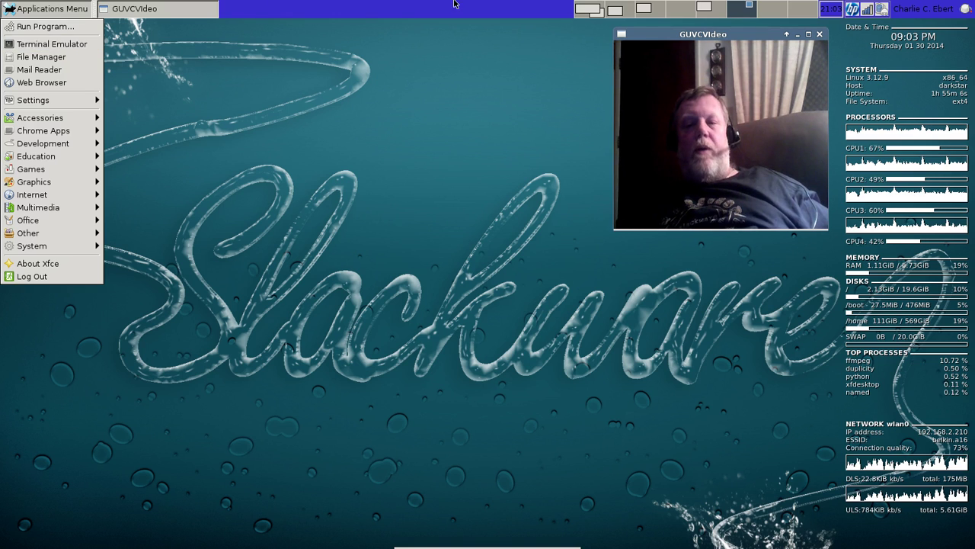
Step: Dismiss the menu, return to the terminal workspace, and run ssh -V showing OpenSSH_6.4p1
left_click(709, 7)
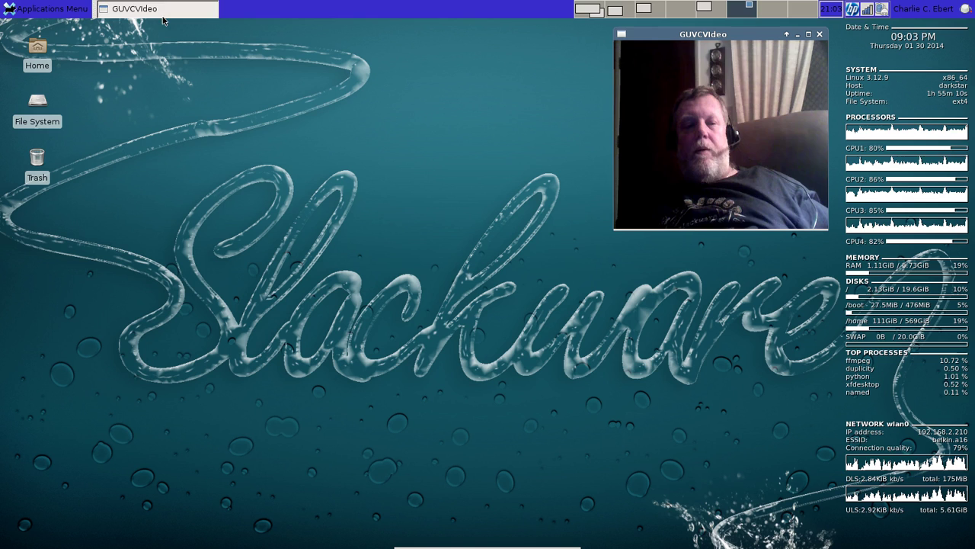
left_click(645, 6)
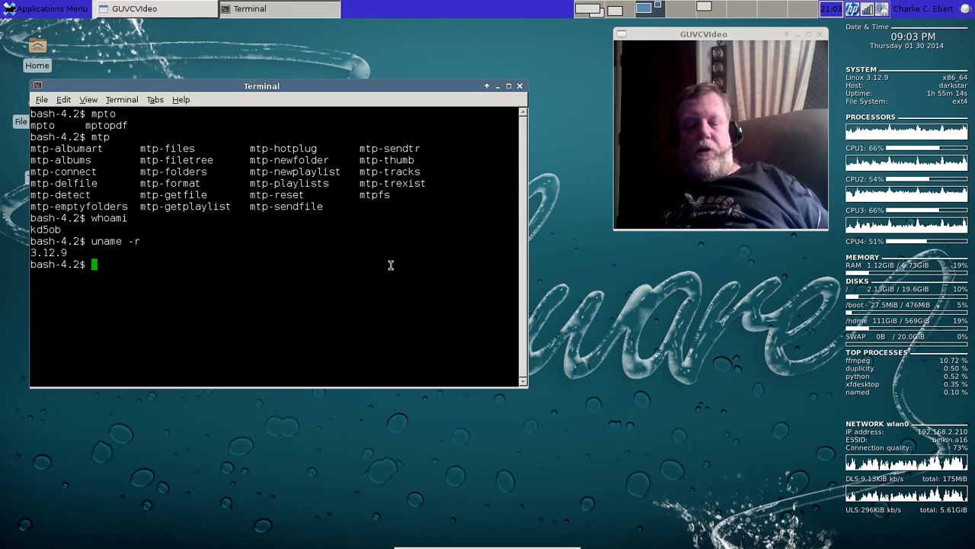
type("ssh -V")
key("Return")
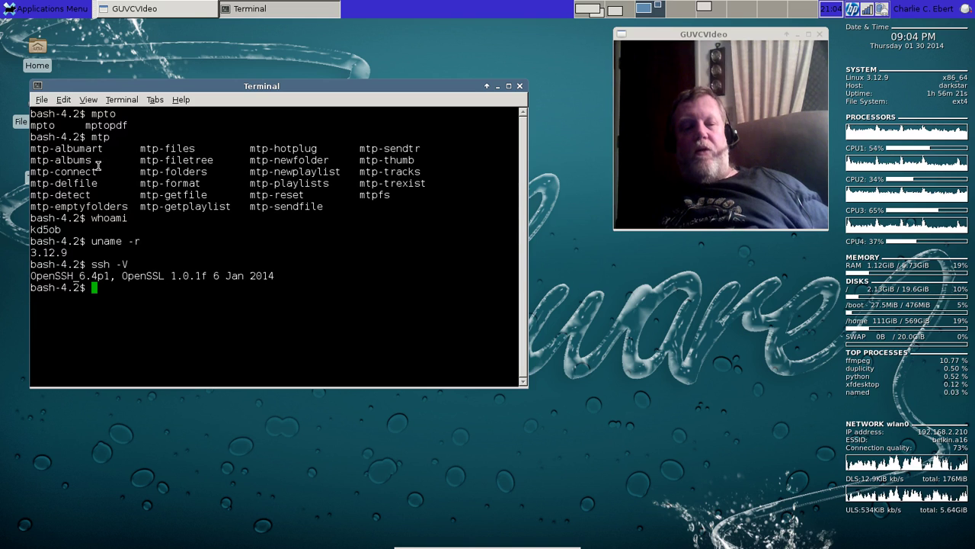
Step: Select the listed mtp commands in the terminal, then clear the selection
left_click_drag(31, 148, 394, 203)
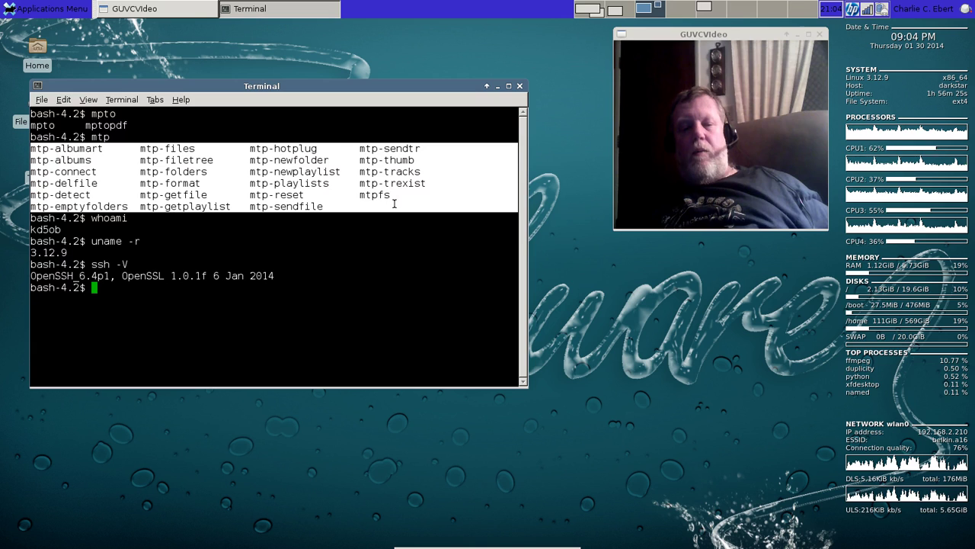
left_click(387, 268)
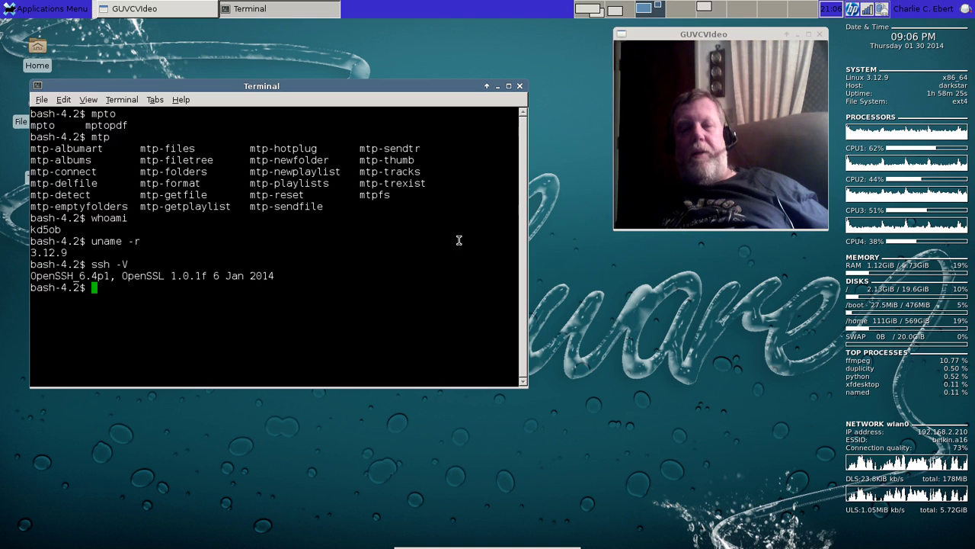
Step: Visit the duplicity backup and slackpkg workspaces, then restore the minimized ffmpeg recording terminal
left_click(618, 9)
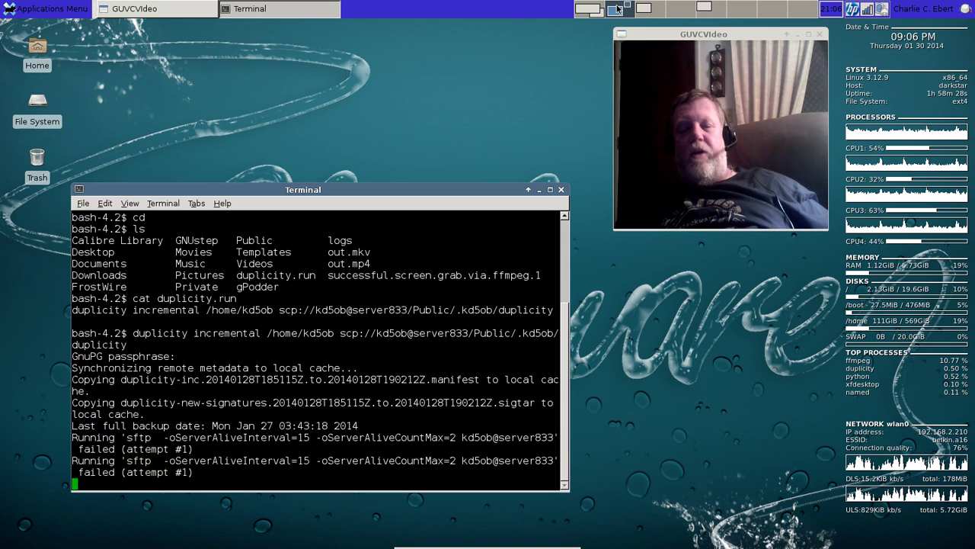
left_click(707, 5)
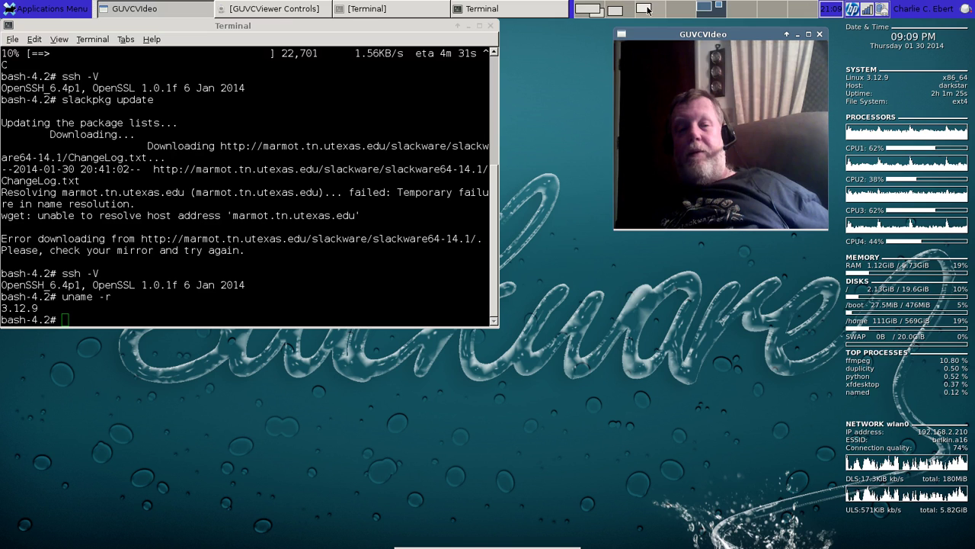
left_click(415, 9)
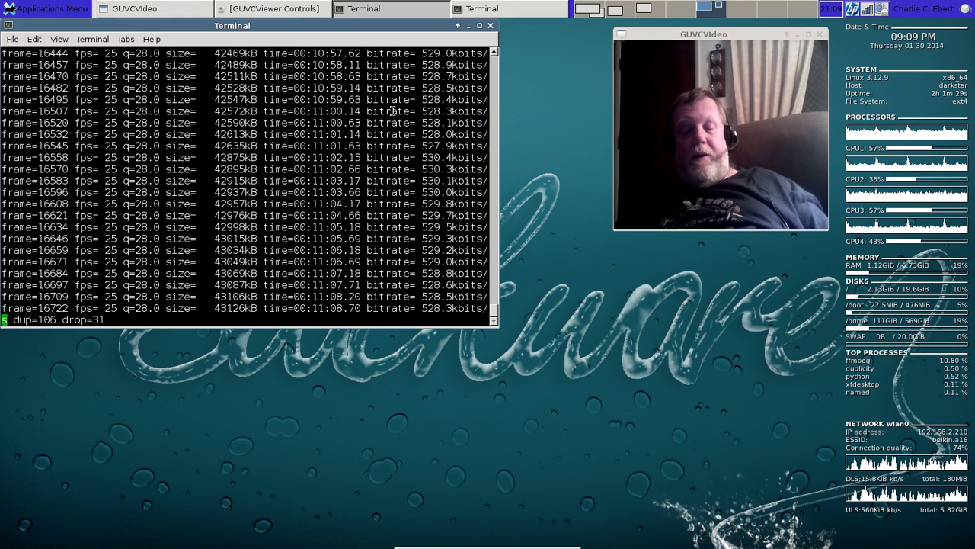